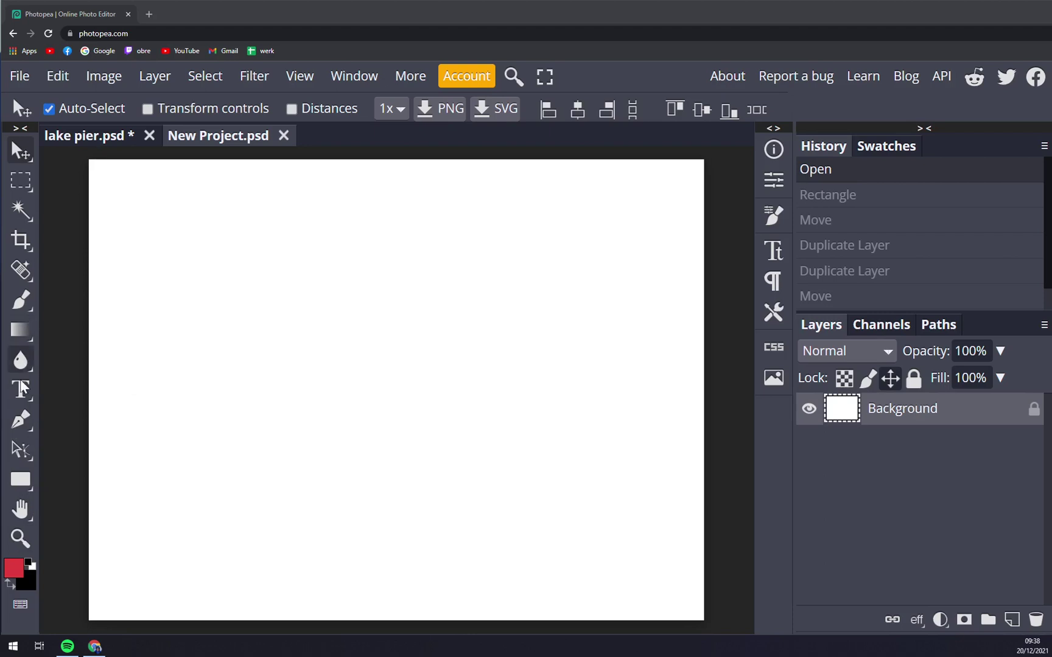
- Draw a small red square with the Rectangle tool in the upper-left area of the canvas
click(25, 488)
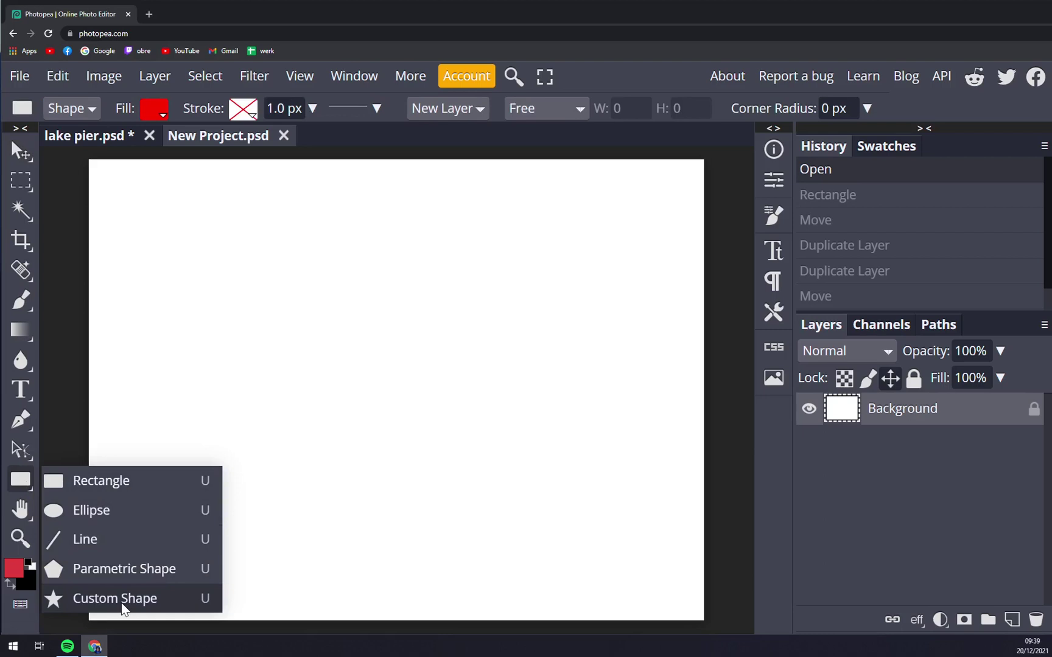
click(96, 491)
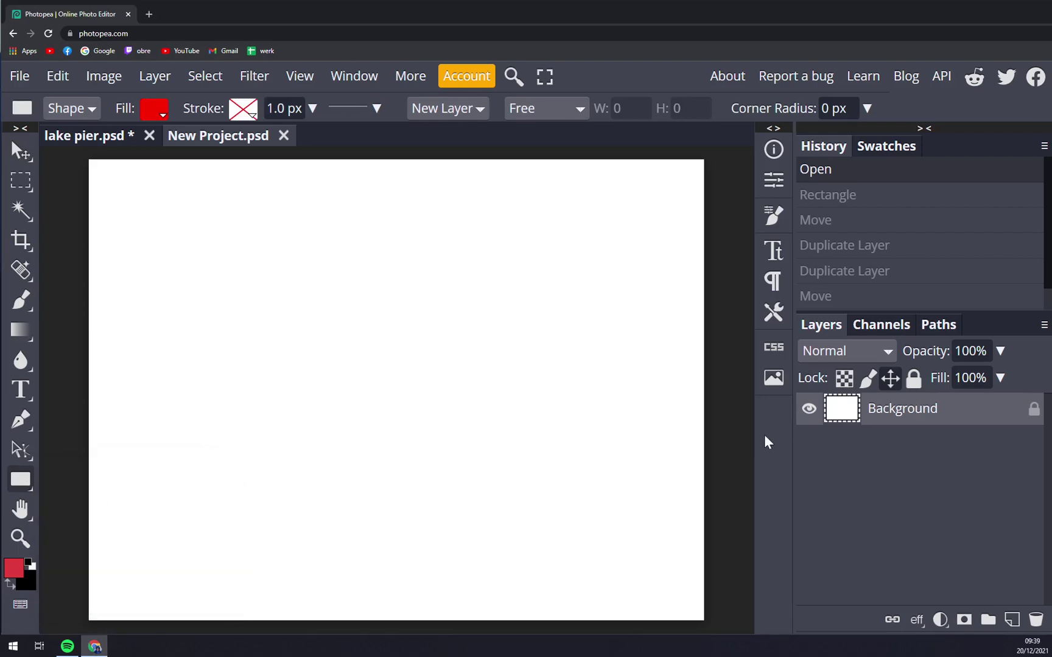
drag(146, 272, 235, 351)
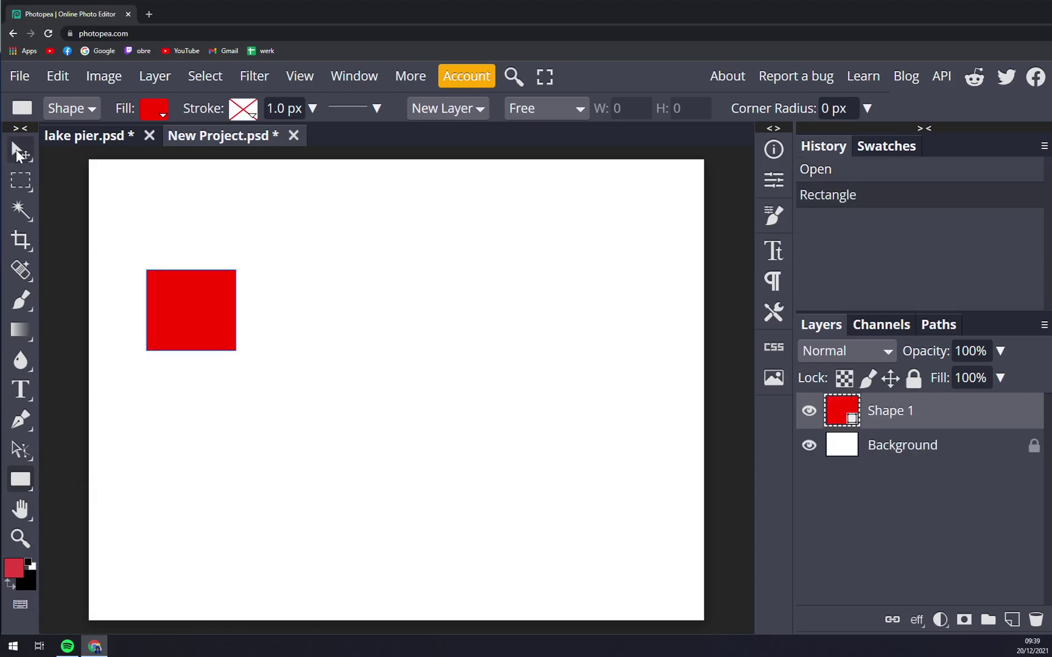
- Move the red square in toward the canvas centre with the Move tool (V)
key(v)
mouse_move(173, 301)
mouse_down()
mouse_move(356, 355)
mouse_move(331, 317)
mouse_up()
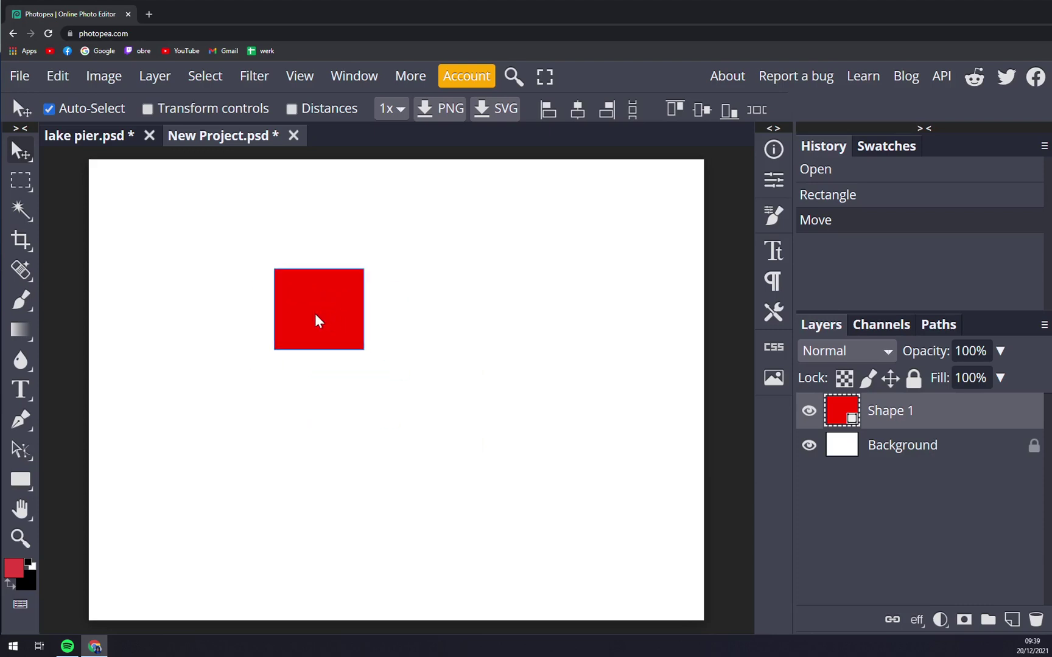
- Shift the square left, Alt-drag a duplicate and place the copy to its right
mouse_move(317, 320)
mouse_down()
mouse_move(214, 310)
mouse_move(237, 318)
mouse_up()
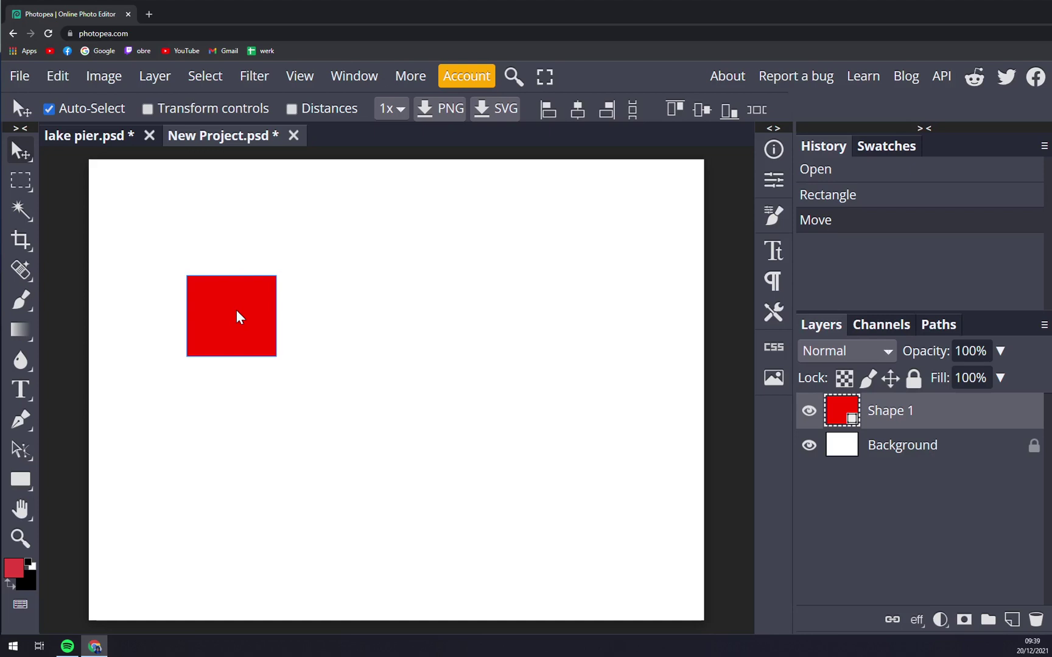
alt+drag(236, 310, 346, 356)
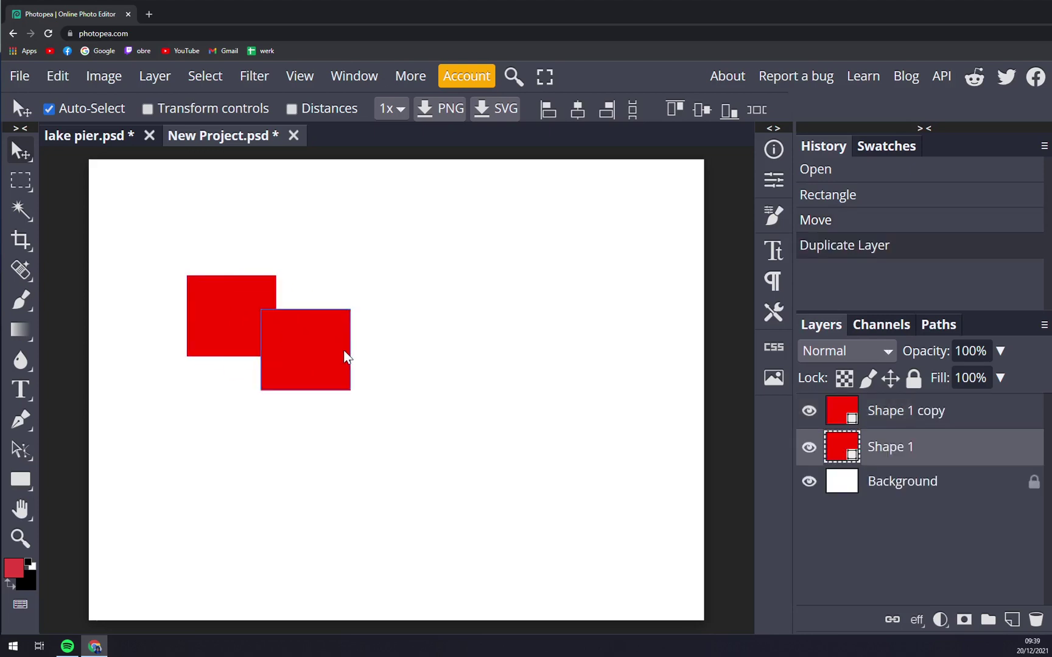
mouse_move(344, 350)
mouse_down()
mouse_move(443, 317)
mouse_move(373, 325)
mouse_move(511, 327)
mouse_up()
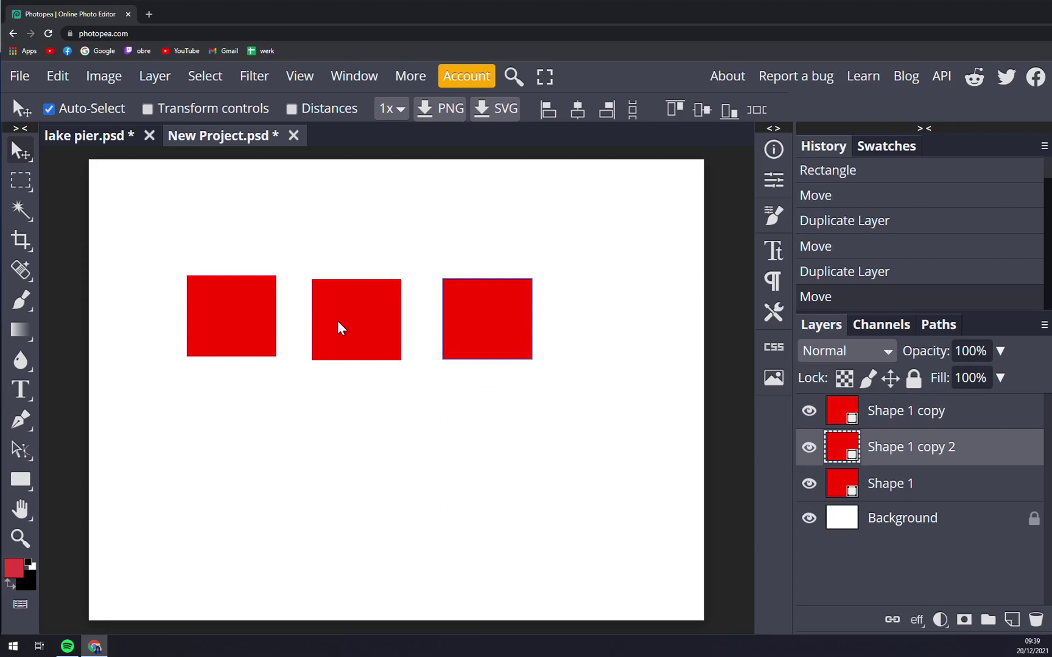
- Nudge the three squares so they sit evenly spaced in a horizontal row
drag(519, 335, 529, 339)
drag(385, 329, 395, 325)
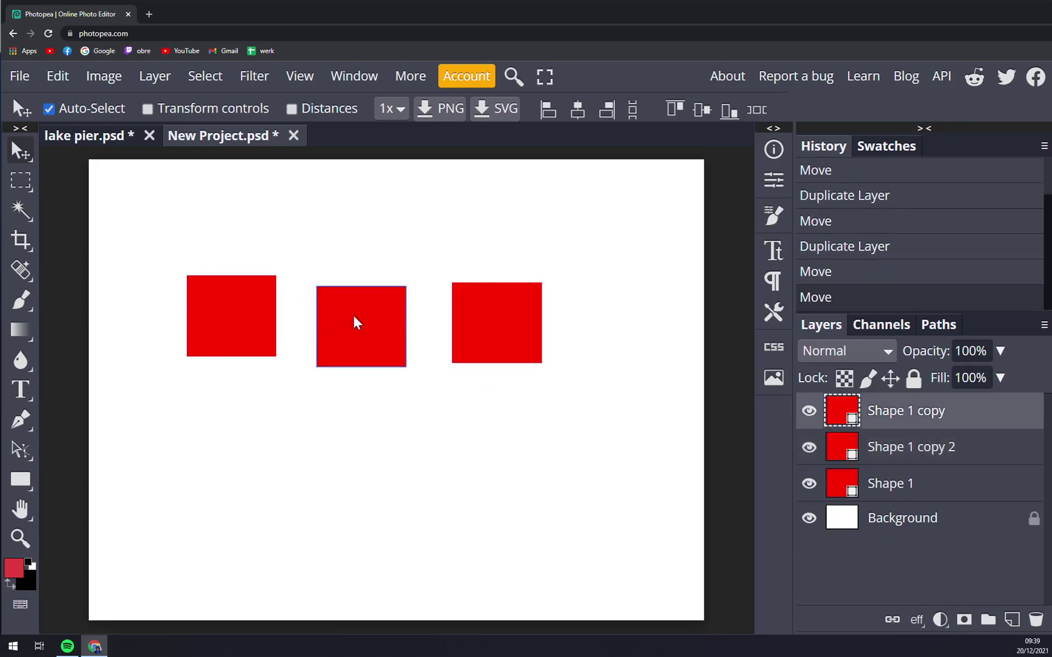
mouse_move(261, 316)
mouse_down()
mouse_move(267, 334)
mouse_move(274, 324)
mouse_up()
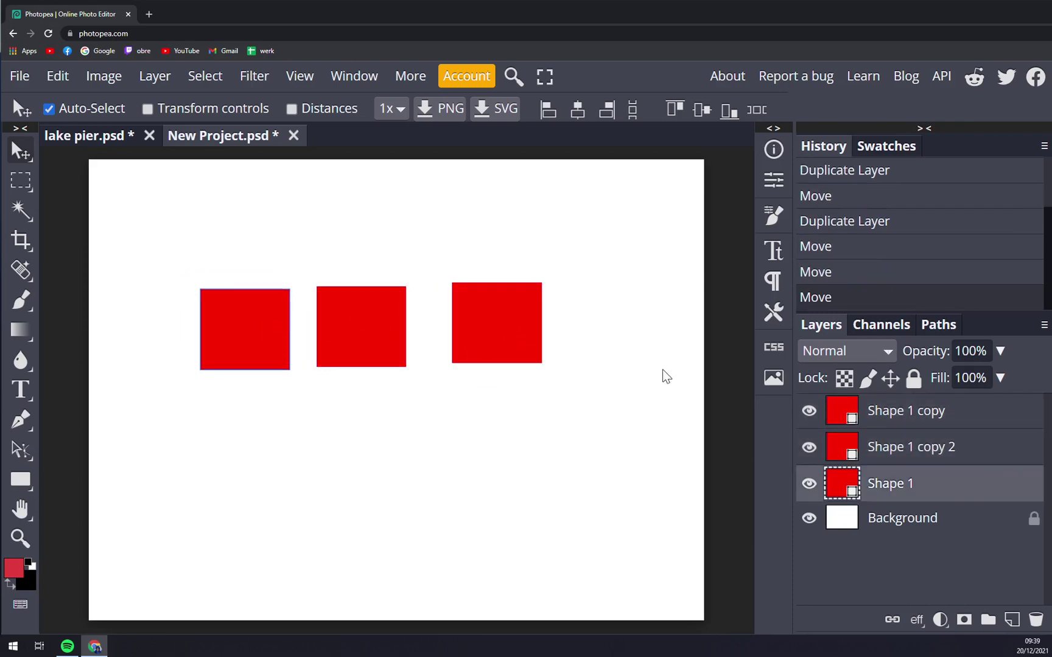
click(876, 446)
click(880, 423)
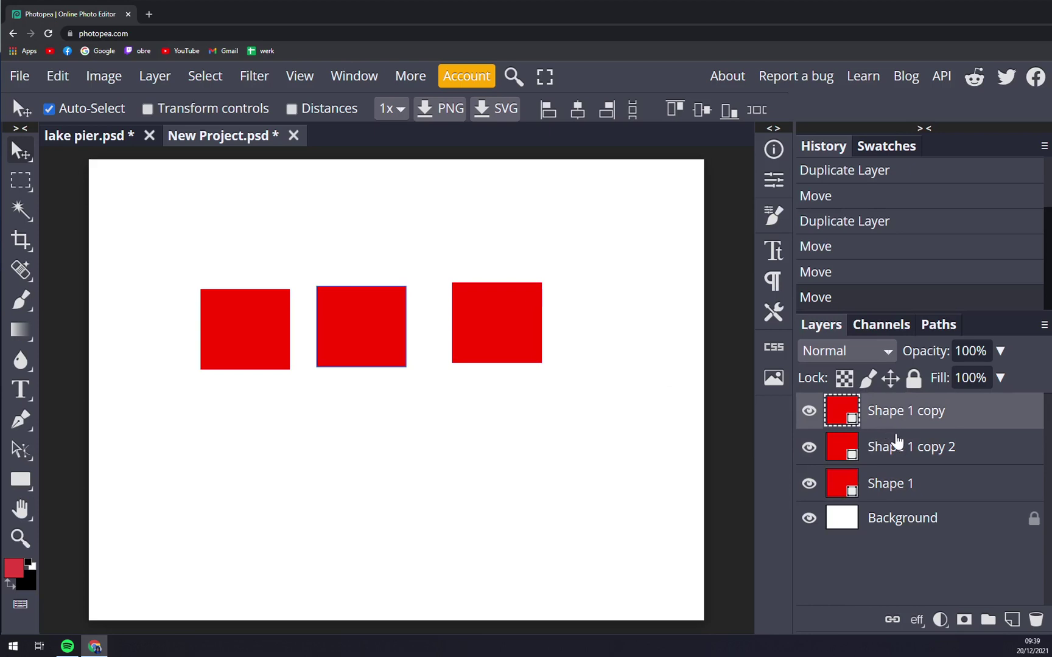
click(898, 450)
click(895, 485)
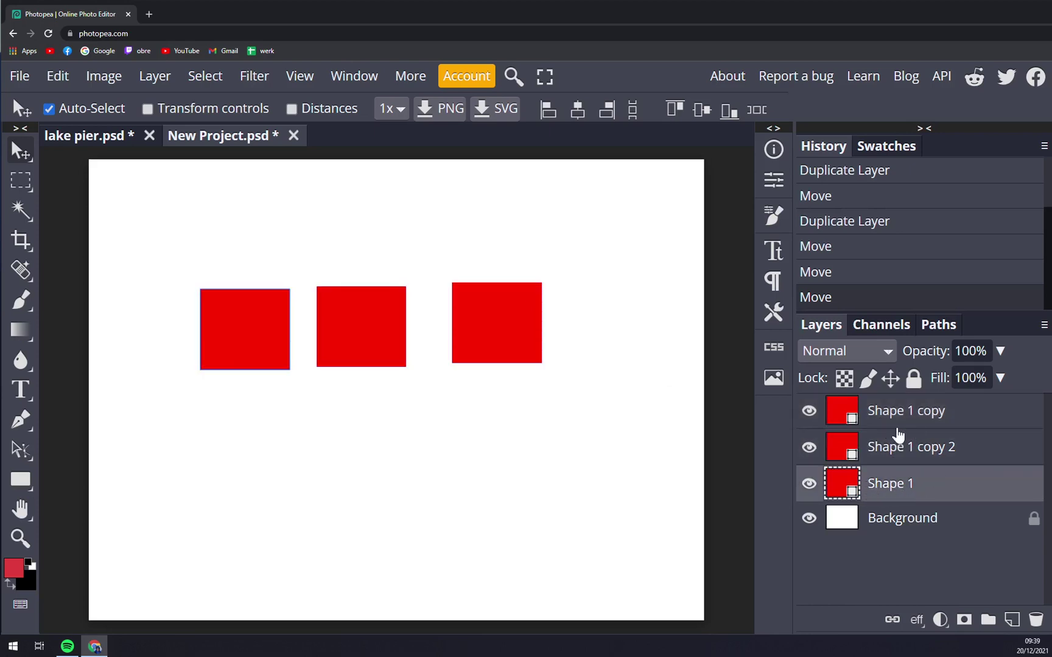
click(901, 517)
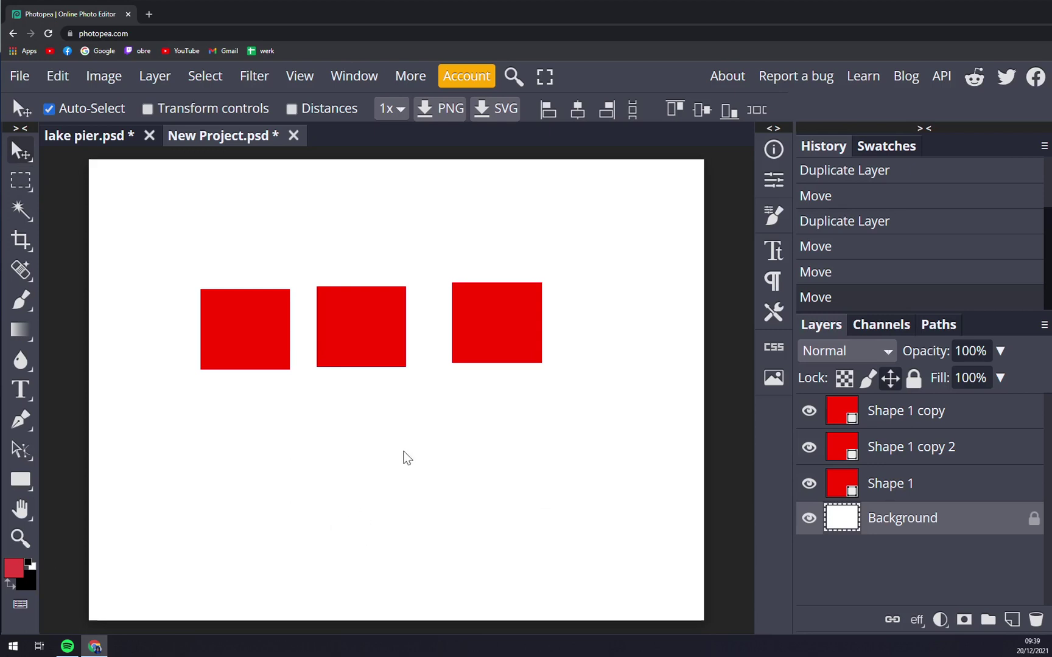
- Rearrange the three squares as the left, top and right arms around an empty centre
drag(524, 352, 573, 403)
drag(368, 336, 402, 375)
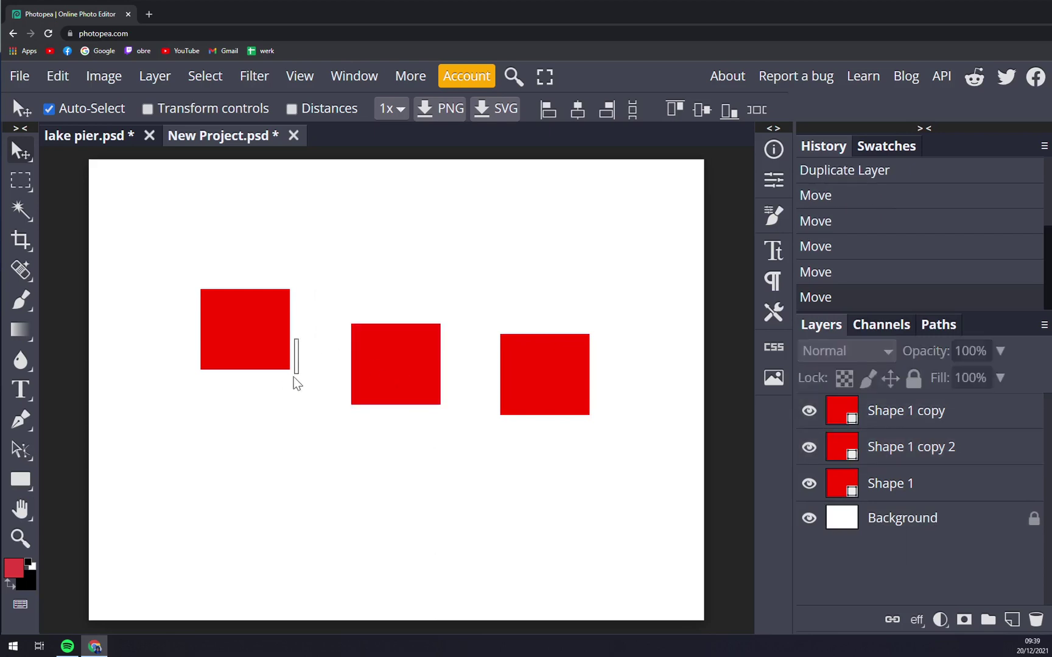
mouse_move(239, 325)
mouse_down()
mouse_move(261, 386)
mouse_move(223, 349)
mouse_up()
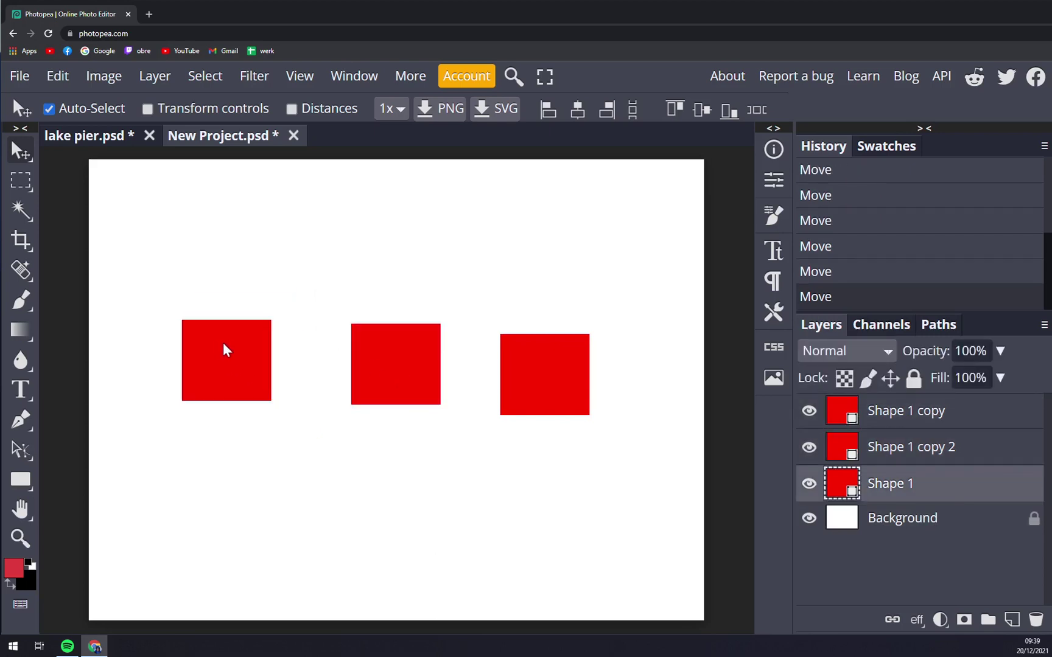
mouse_move(392, 359)
mouse_down()
mouse_move(323, 276)
mouse_move(312, 277)
mouse_up()
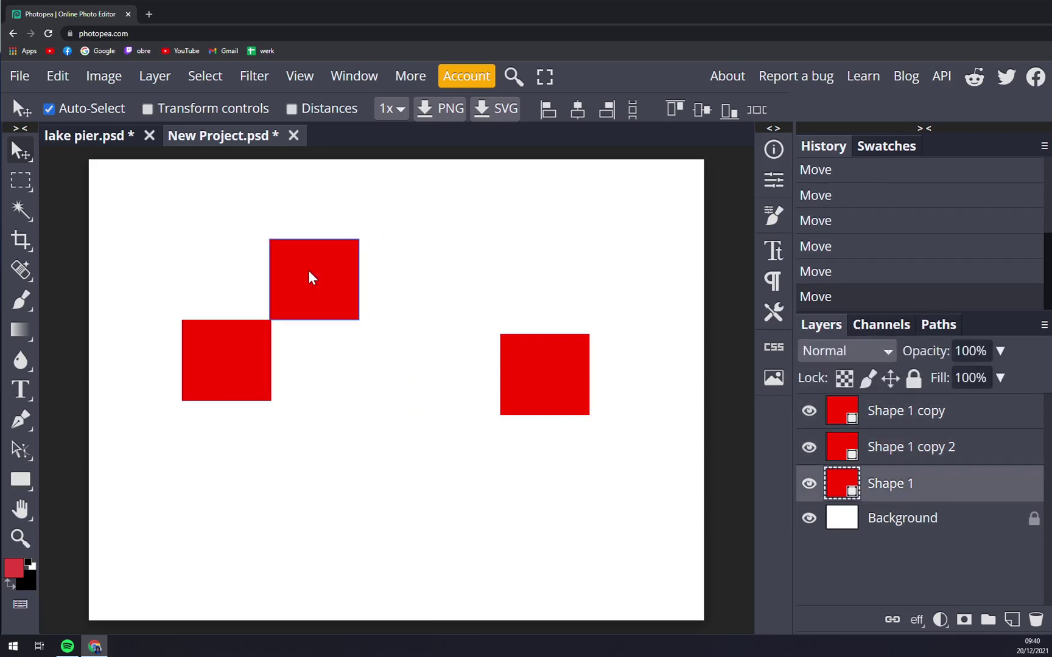
drag(526, 372, 389, 359)
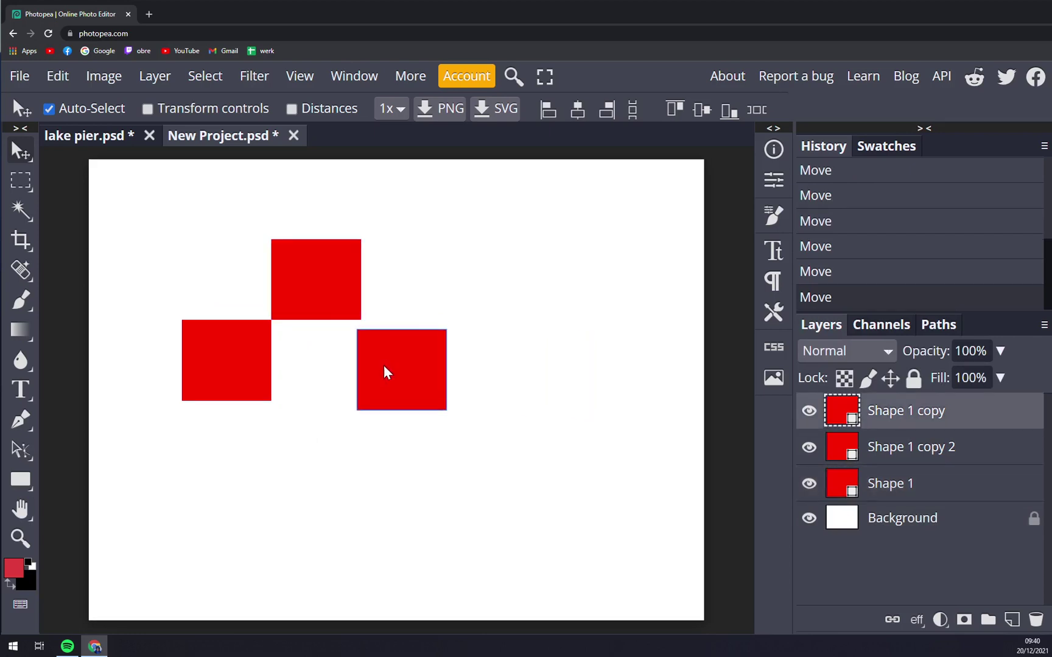
- Duplicate the left square (Ctrl+J) and place the copy below the centre as the bottom arm
key(alt+bracketleft)
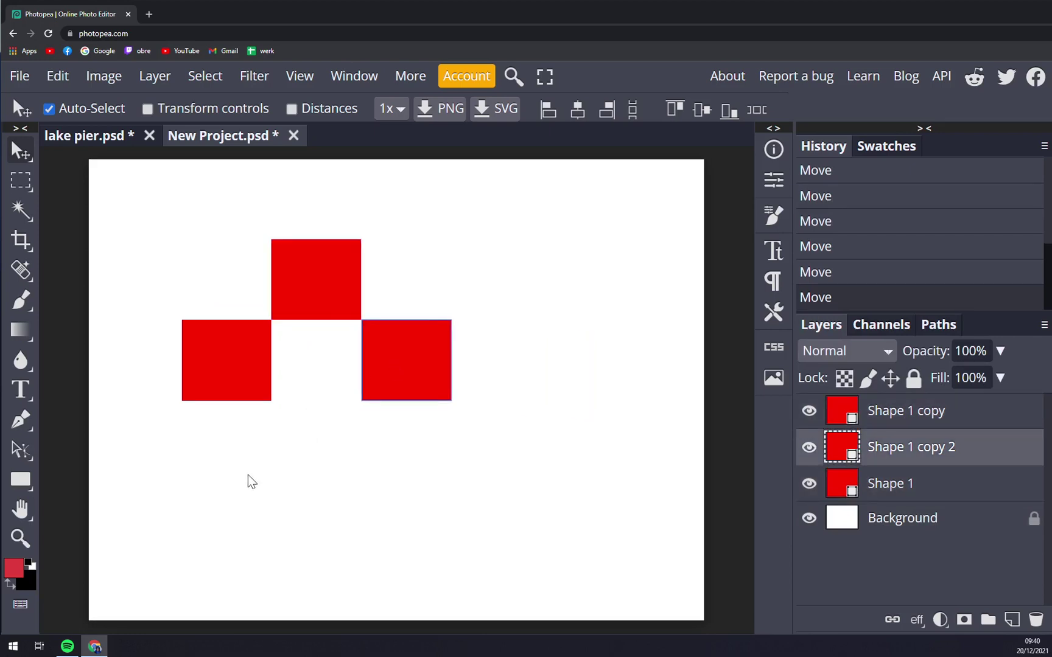
key(alt+bracketleft)
key(ctrl+j)
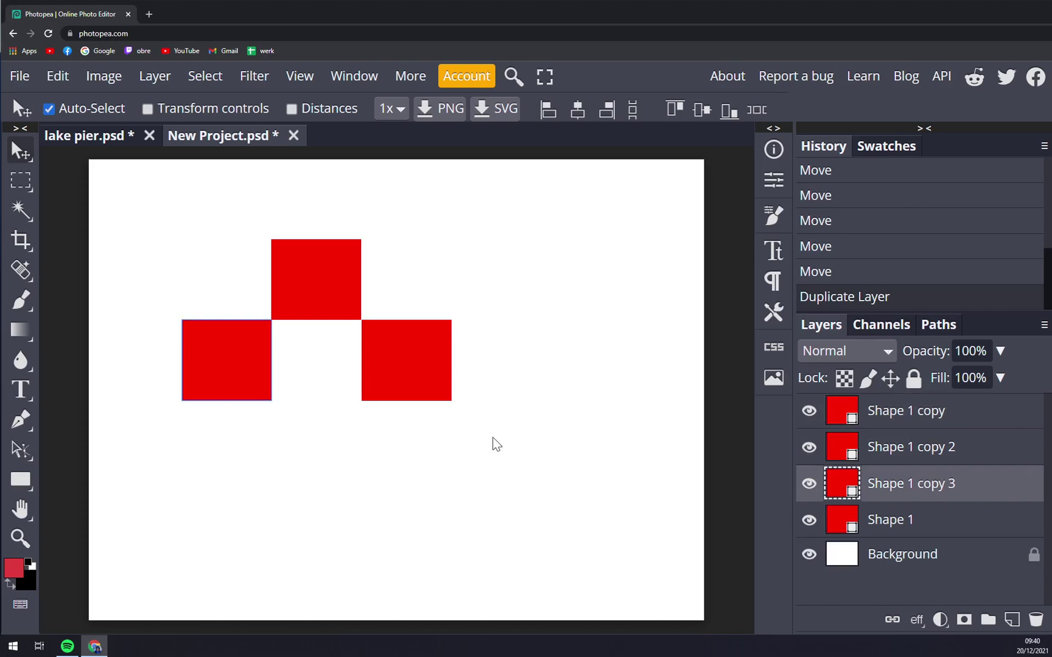
drag(252, 369, 344, 448)
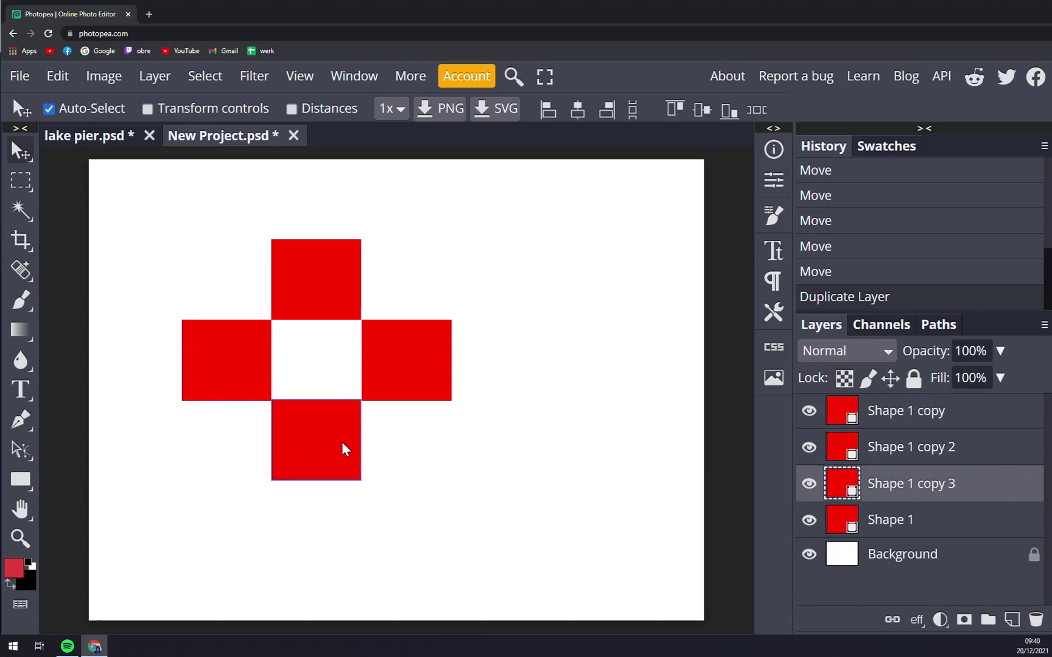
drag(343, 442, 341, 441)
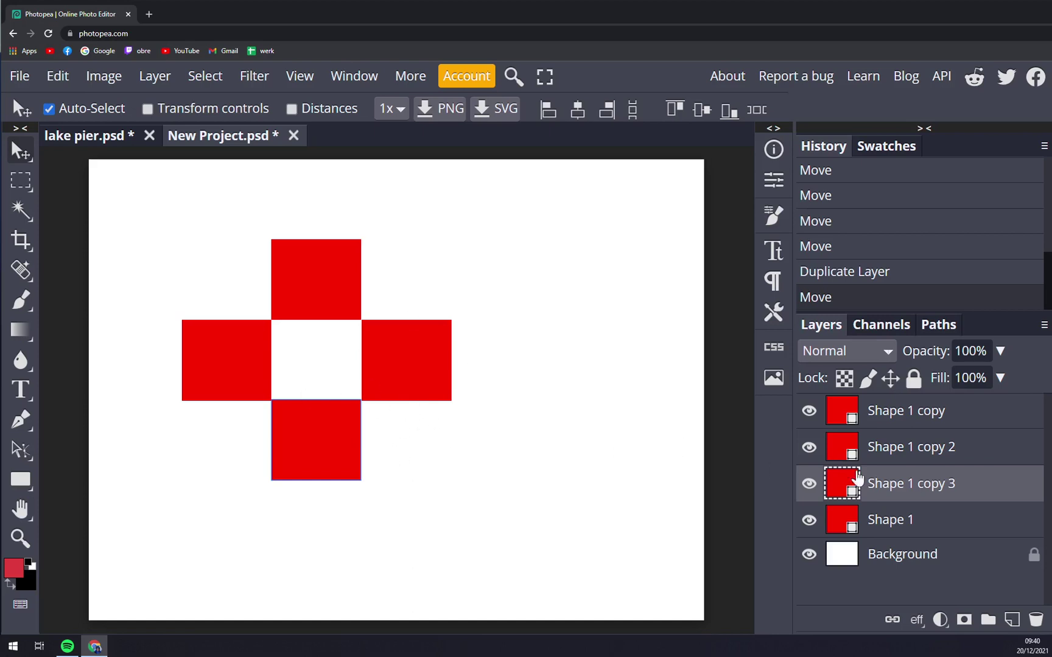
- Cycle through the Shape 1 layers and nudge the right square into line with the cross
click(888, 519)
click(907, 429)
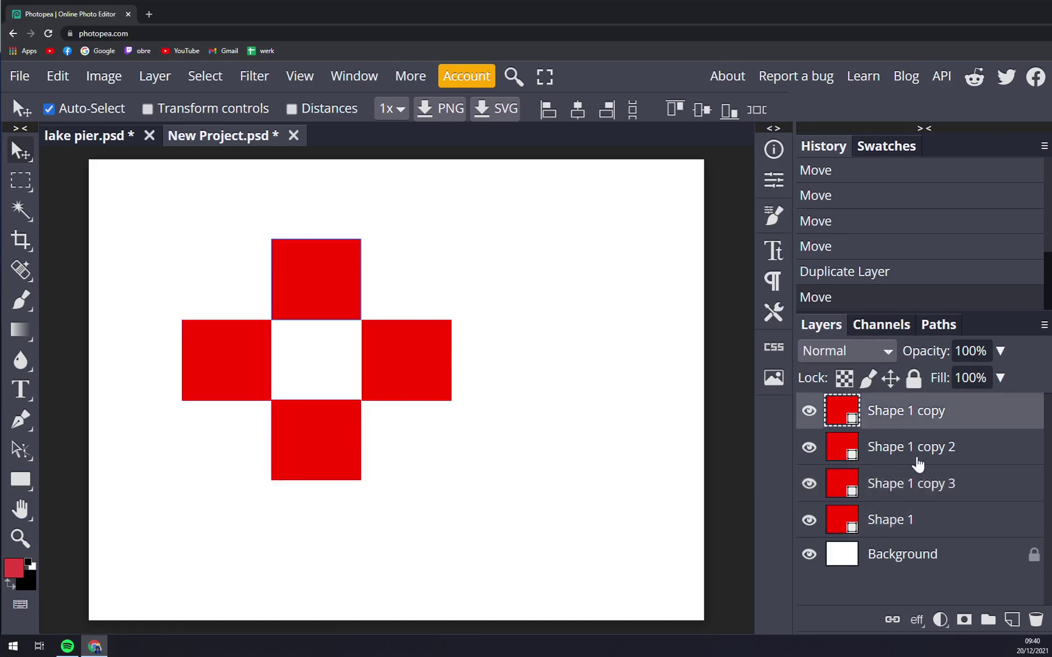
click(917, 462)
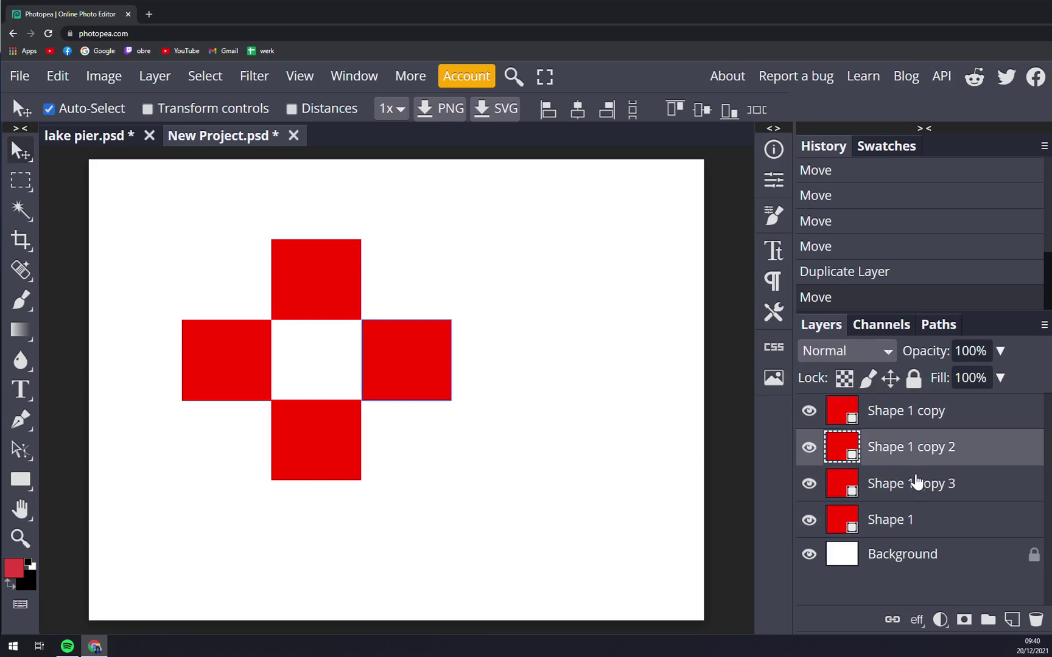
click(917, 526)
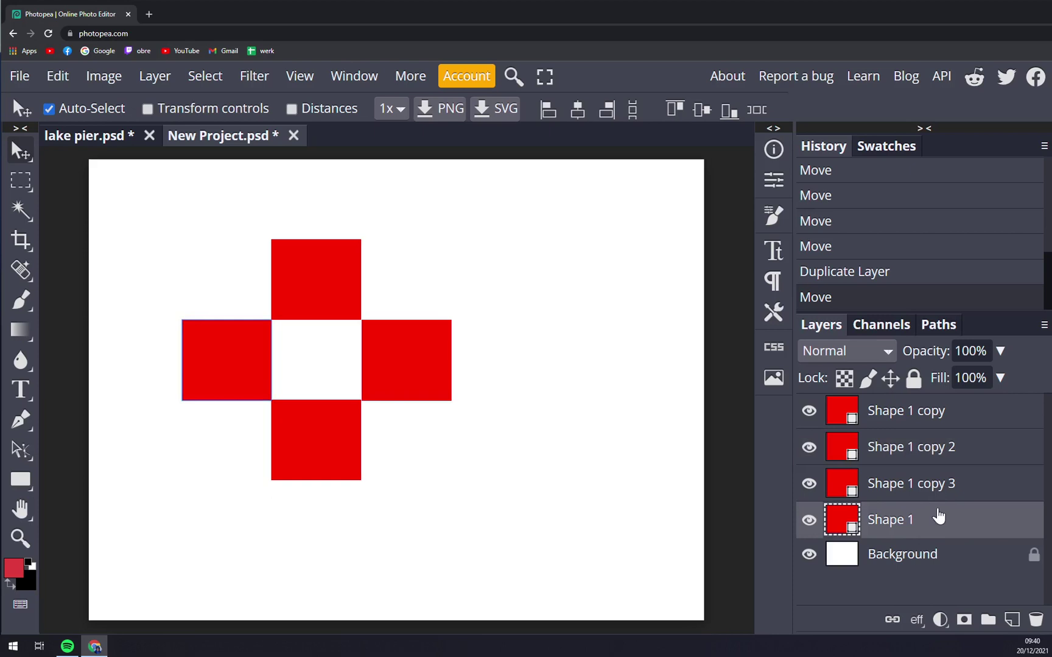
click(912, 426)
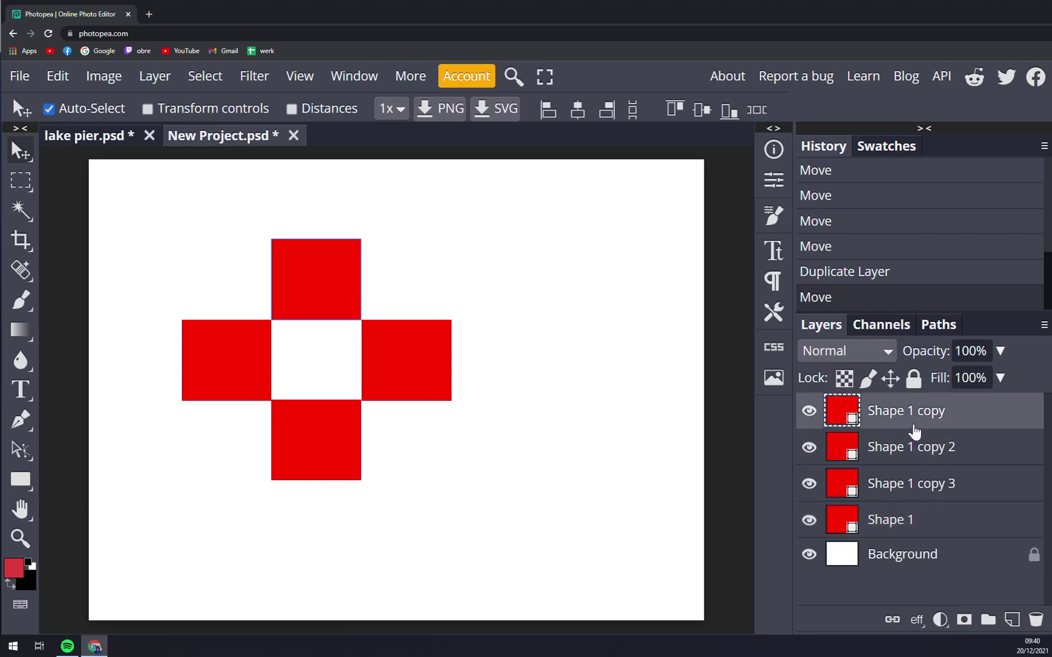
click(919, 452)
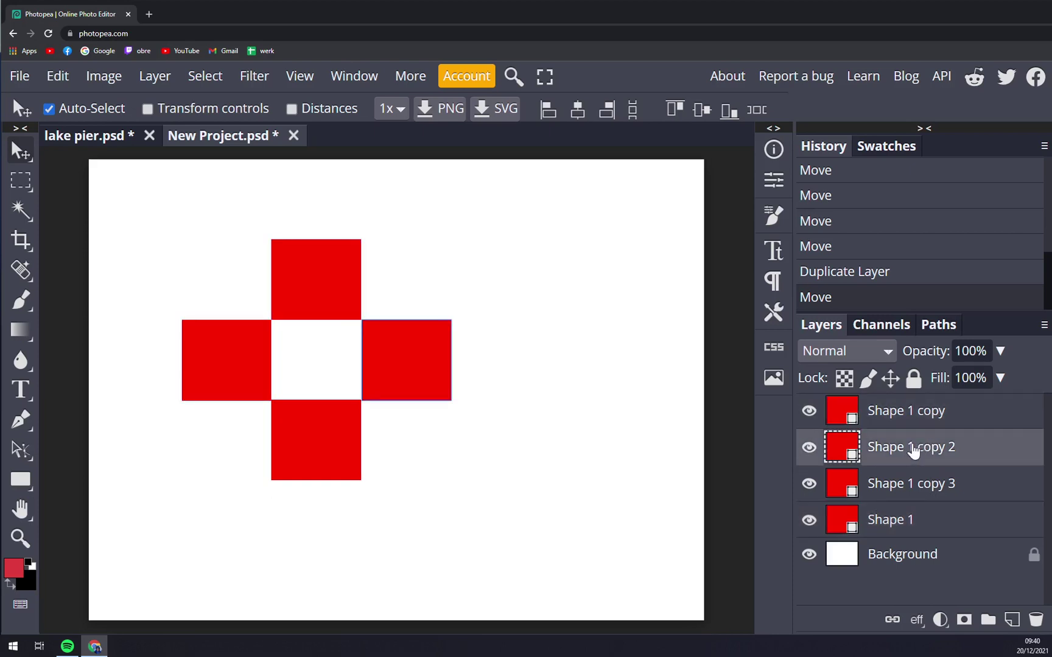
click(928, 480)
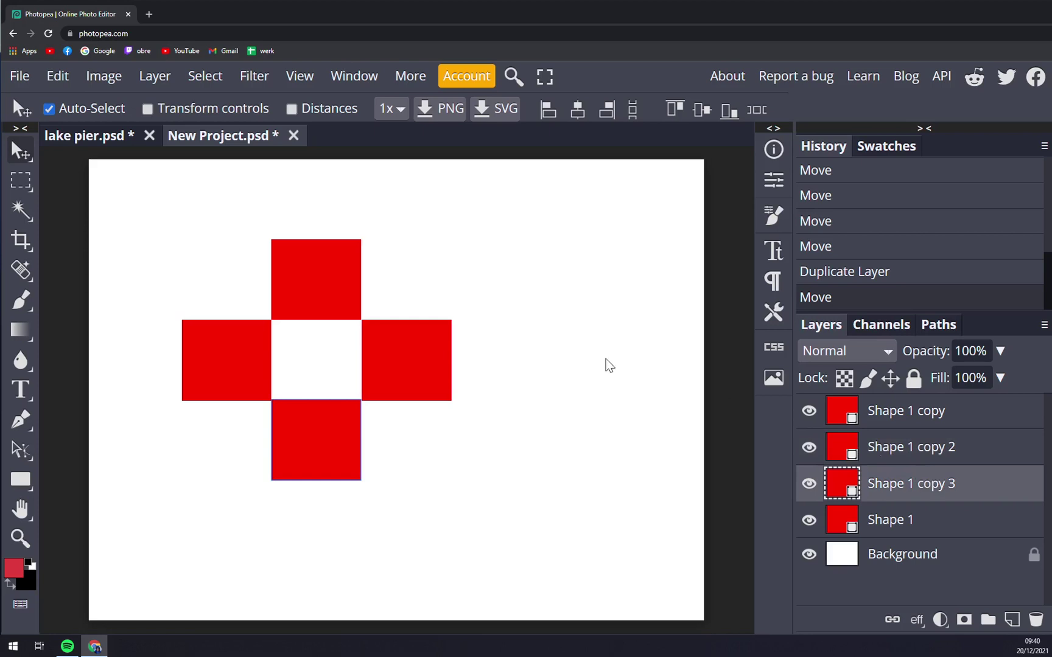
click(403, 371)
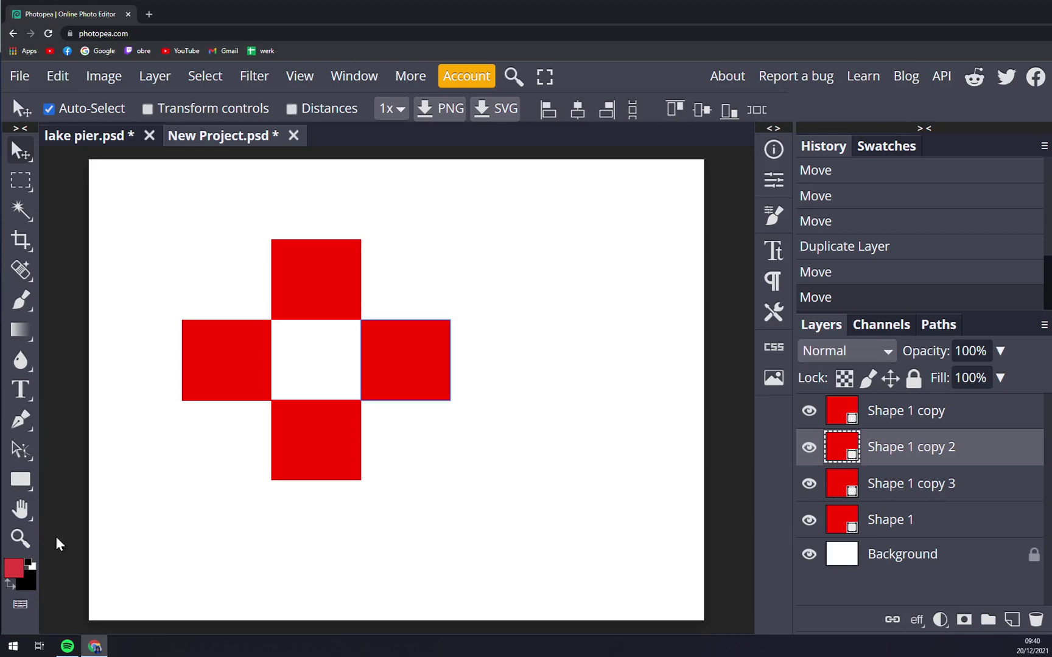
click(20, 479)
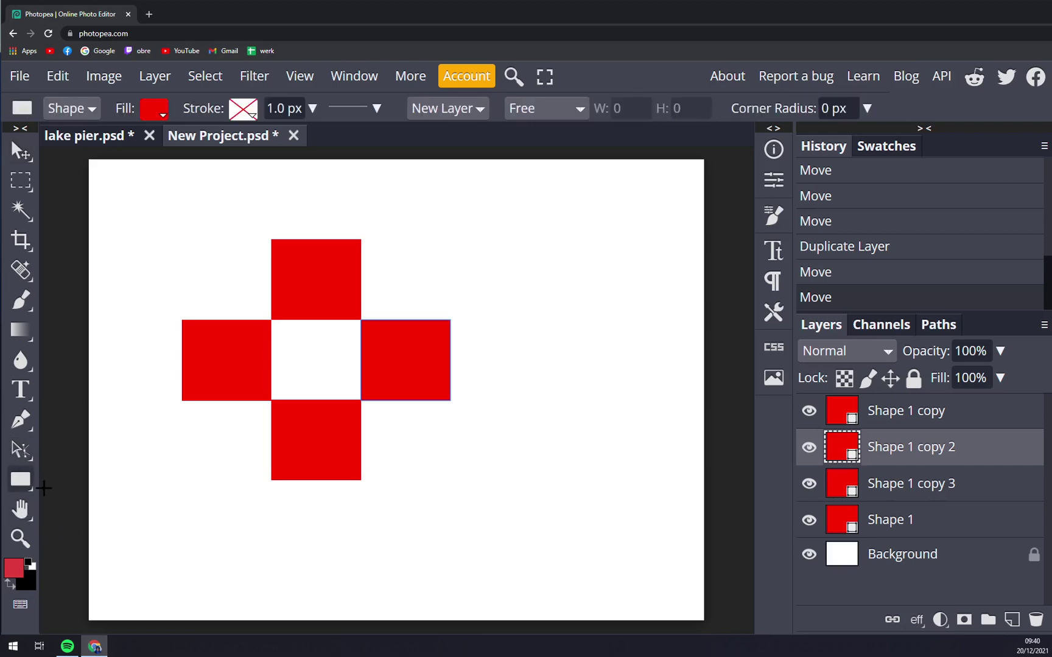